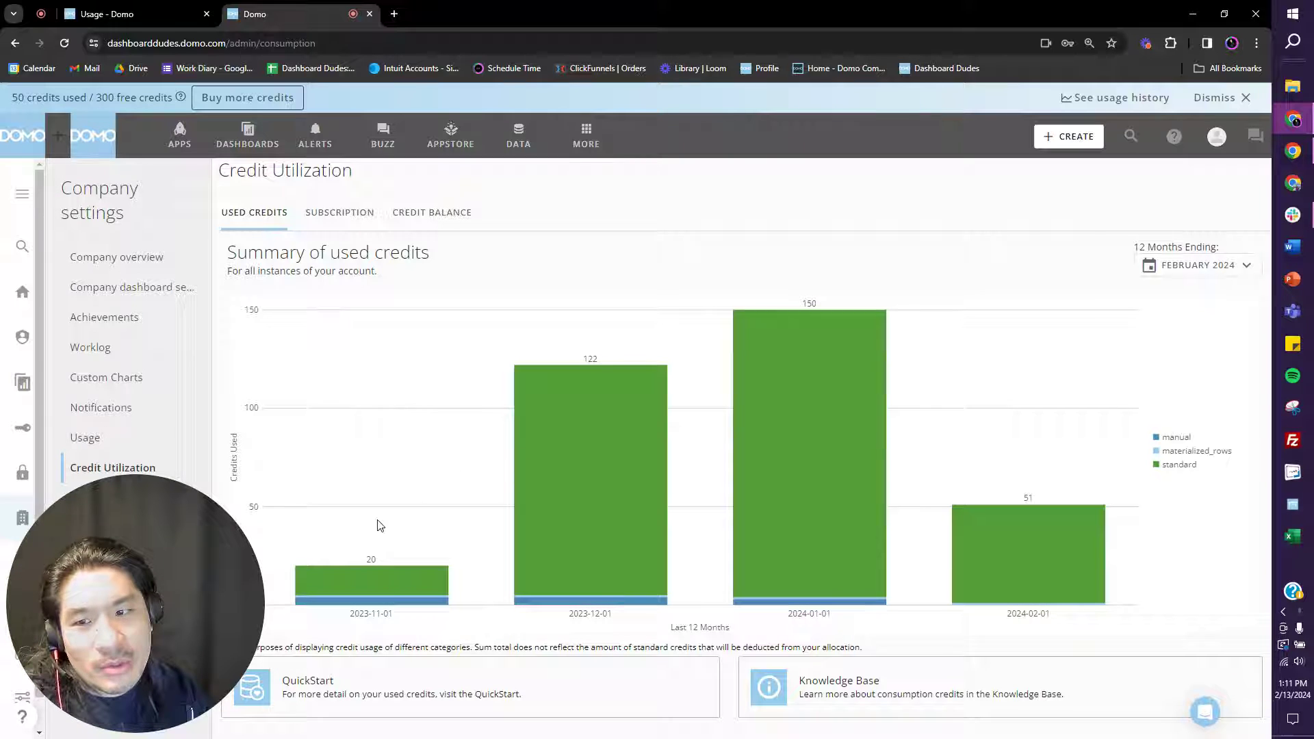
Install the Credit Usage Dashboard app from Admin's Credit Utilization page.
left_click_drag(220, 553, 234, 468)
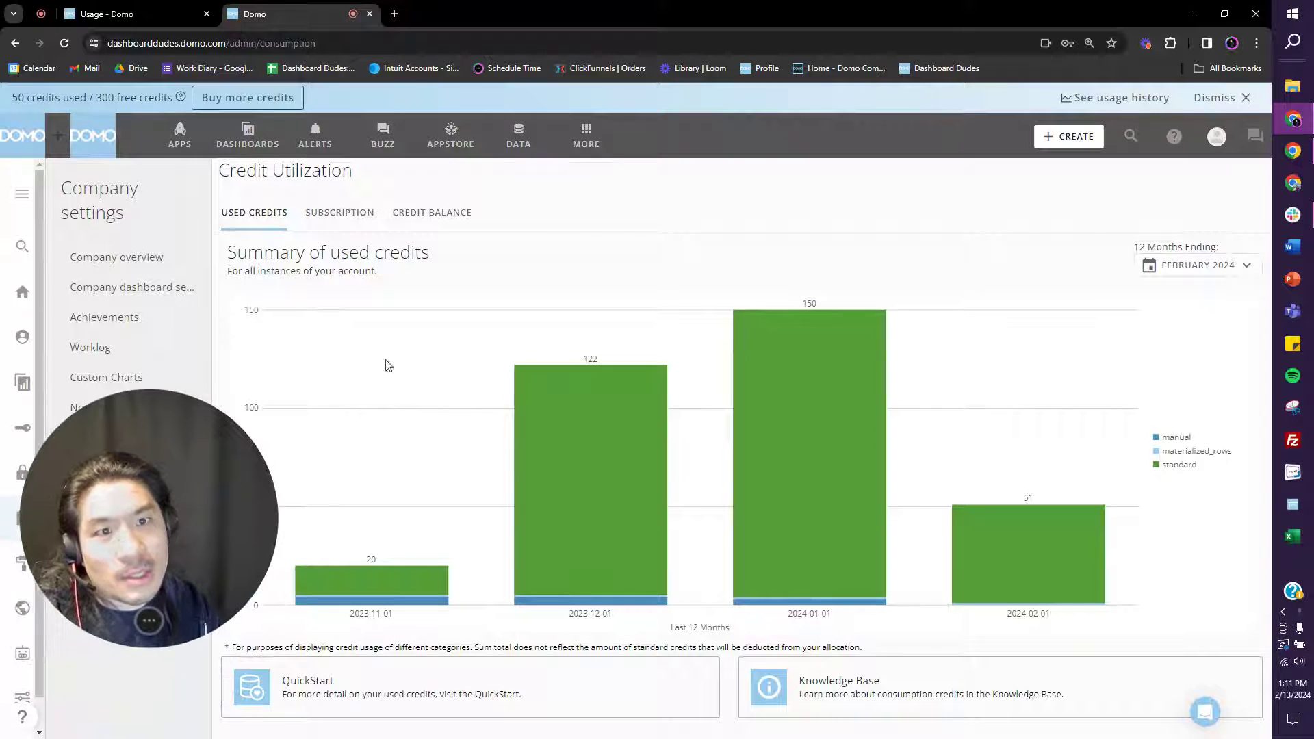
left_click(590, 145)
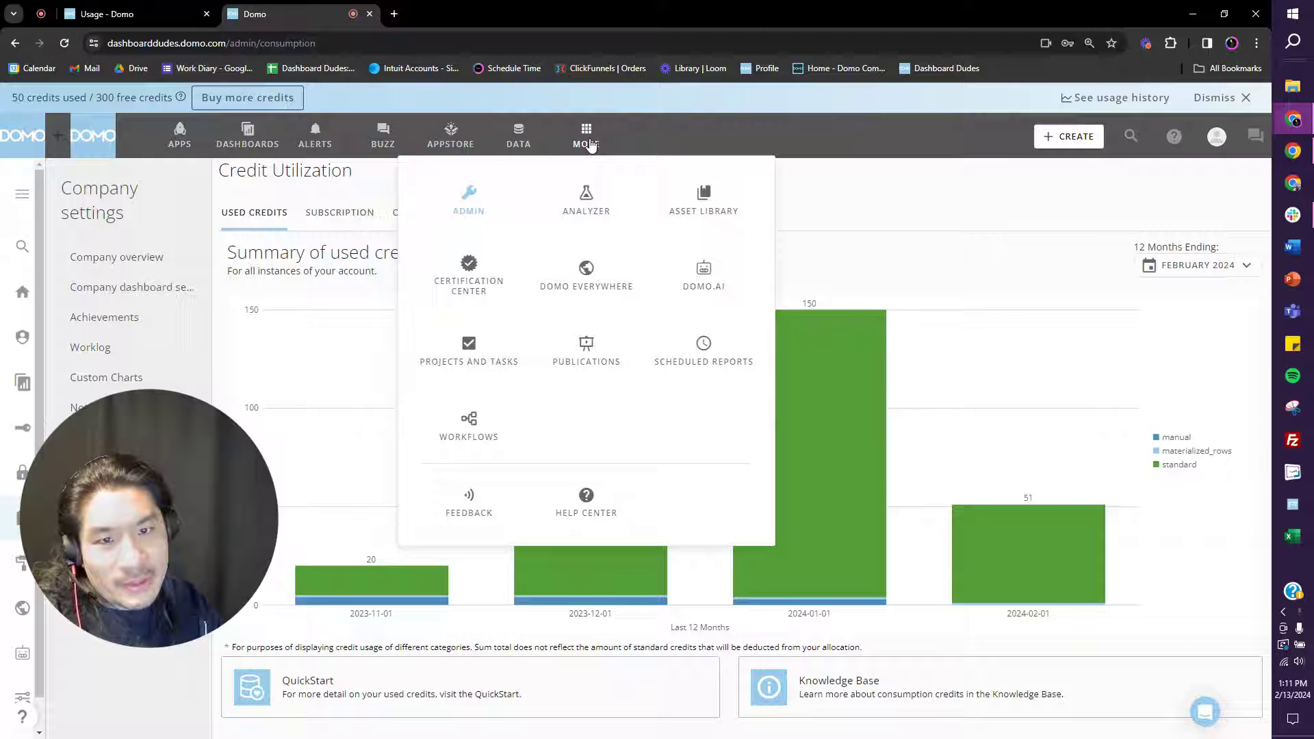
left_click(469, 202)
scroll(305, 508, "down", 5)
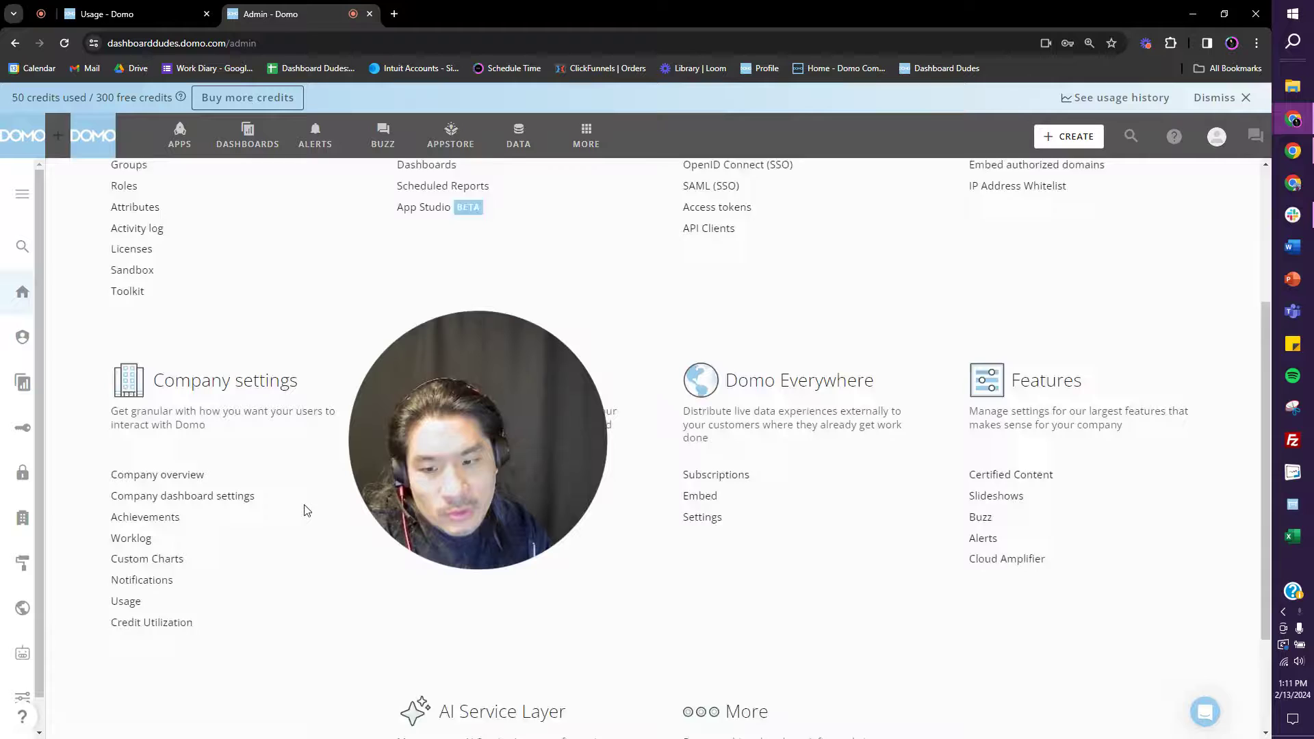
left_click(146, 508)
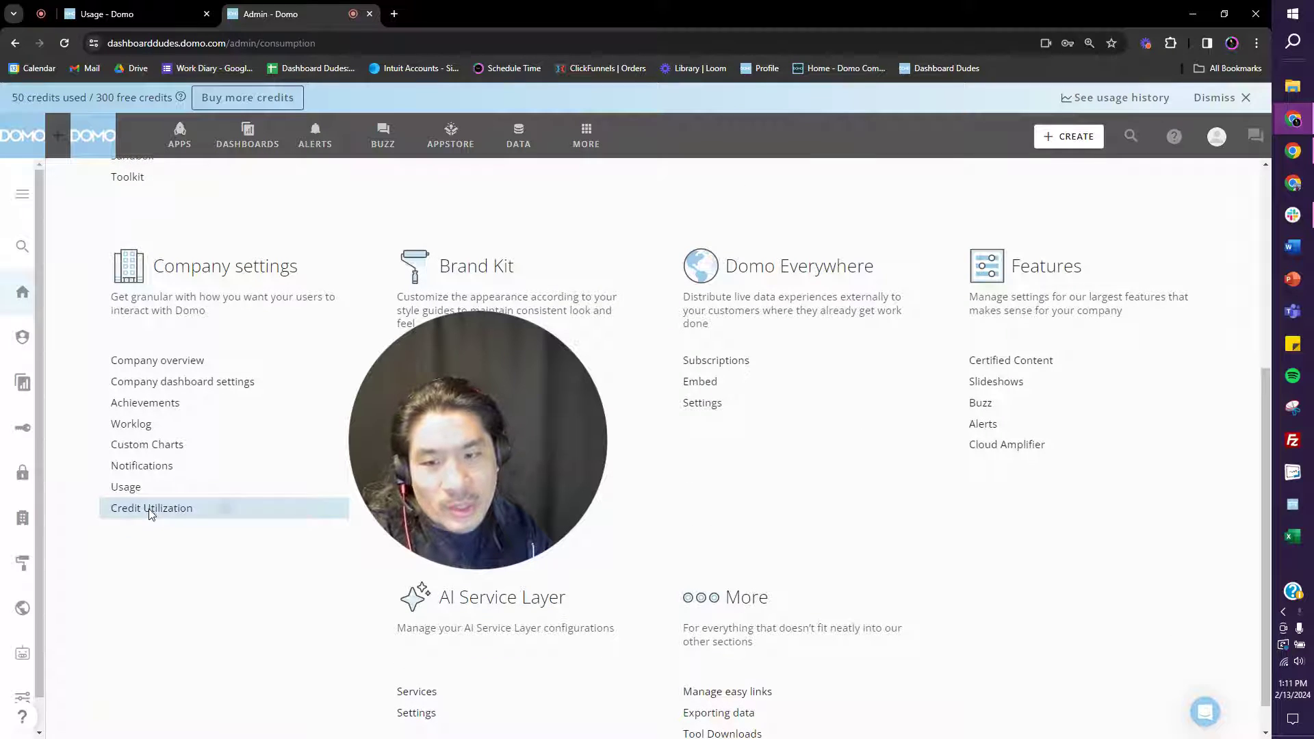
left_click_drag(338, 472, 110, 562)
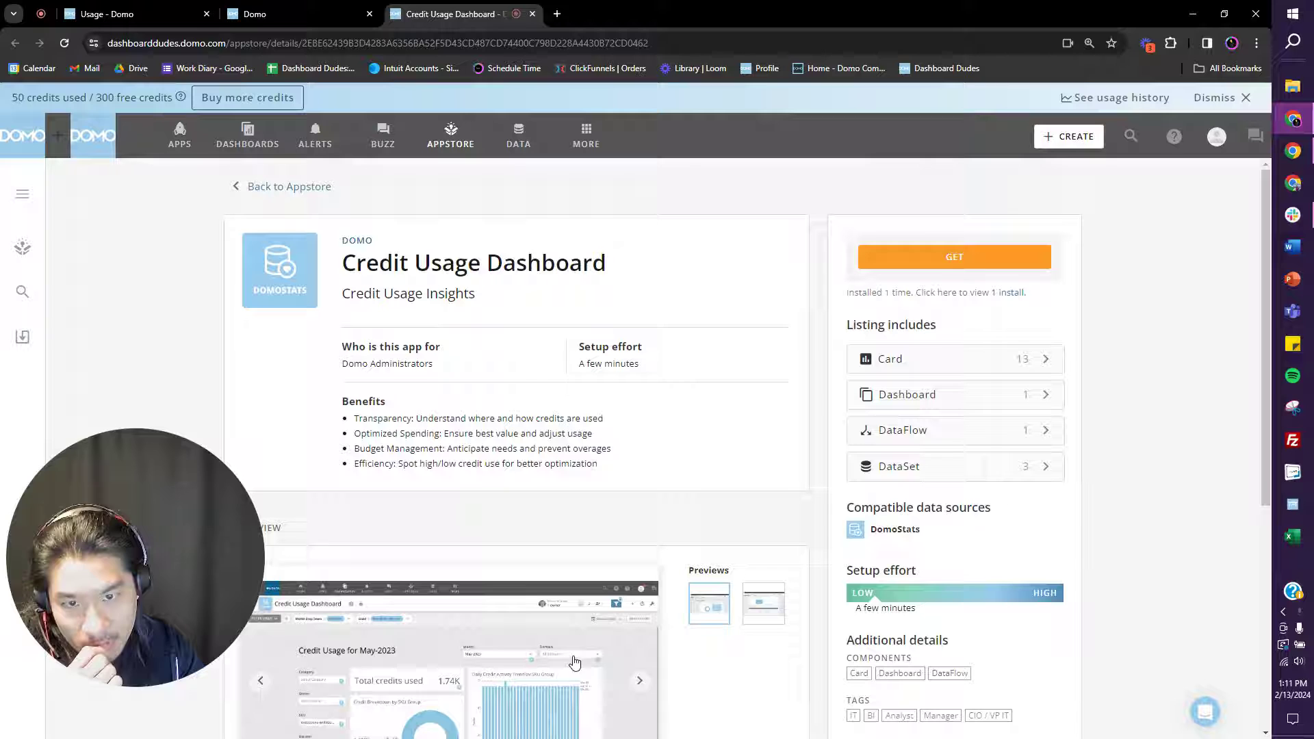
left_click(999, 262)
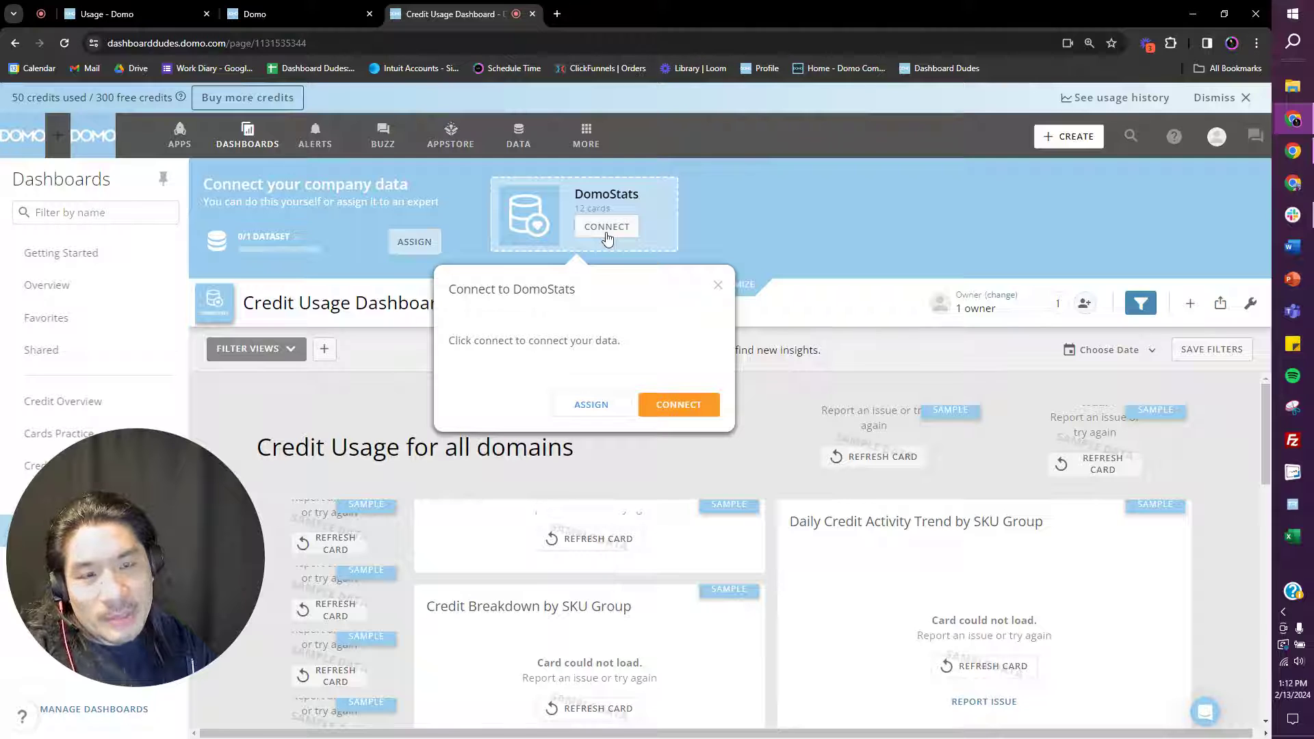
Connect the dashboard to DomoStats and confirm a card uses the Sample_CreditMapping_Quickstart dataset.
left_click(681, 405)
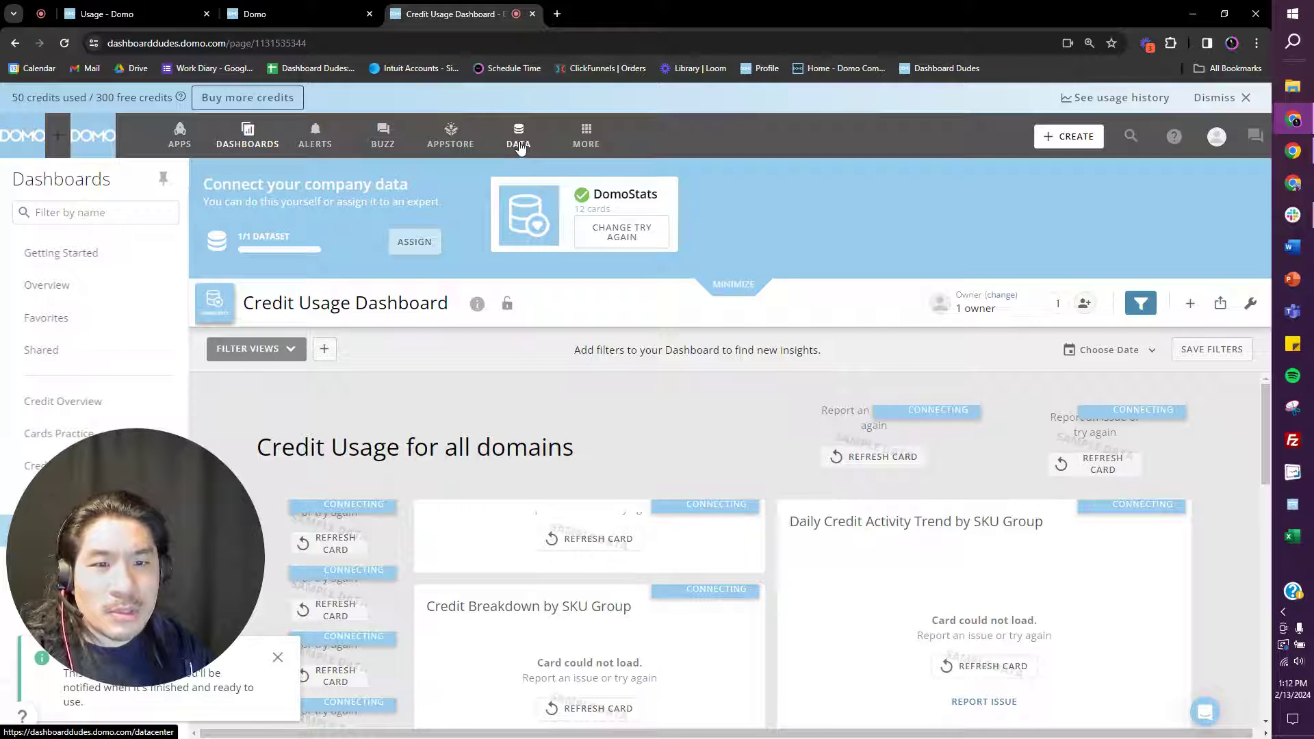
left_click(730, 519)
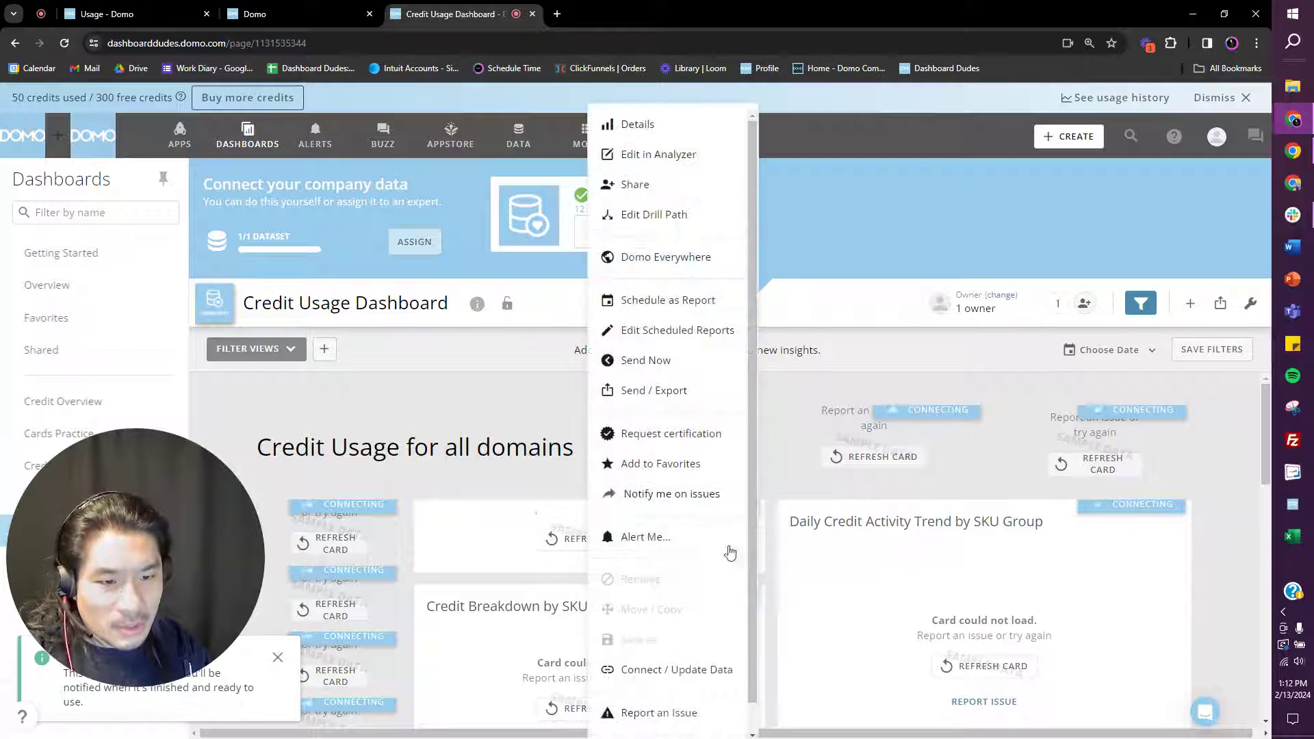
left_click(677, 676)
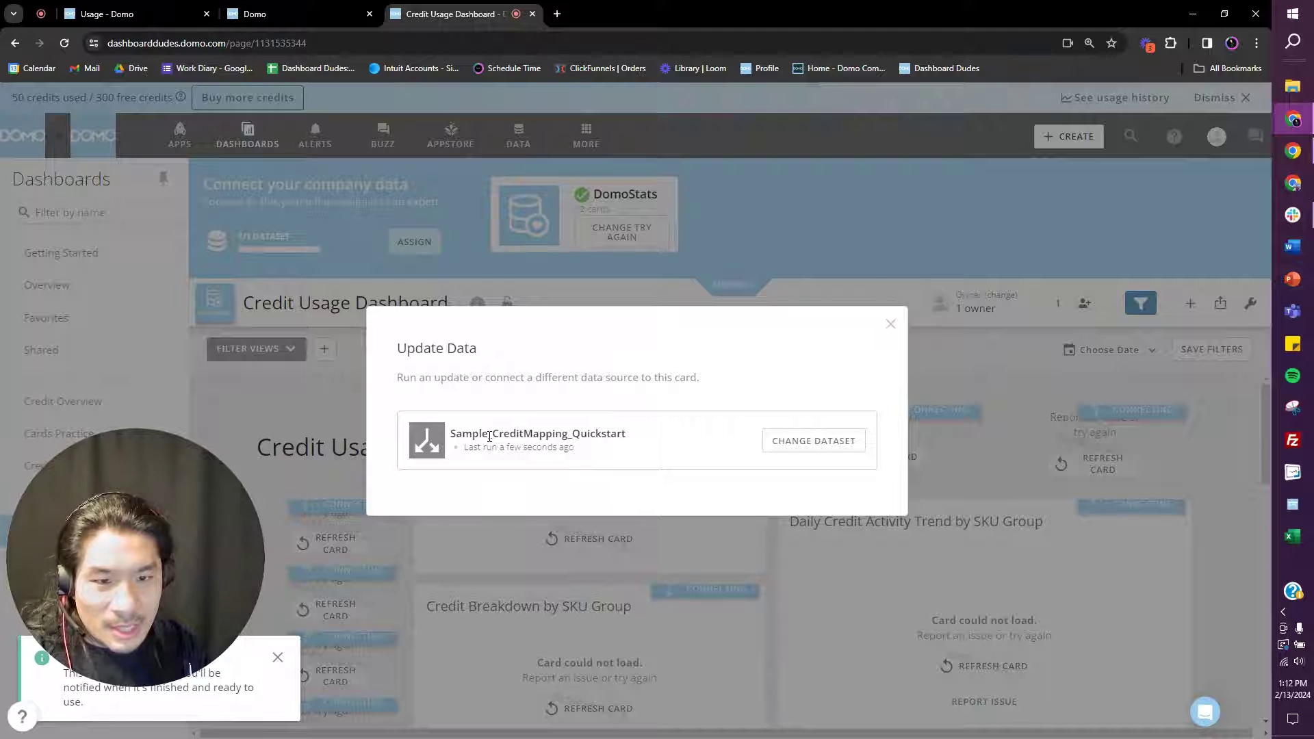
double_click(490, 436)
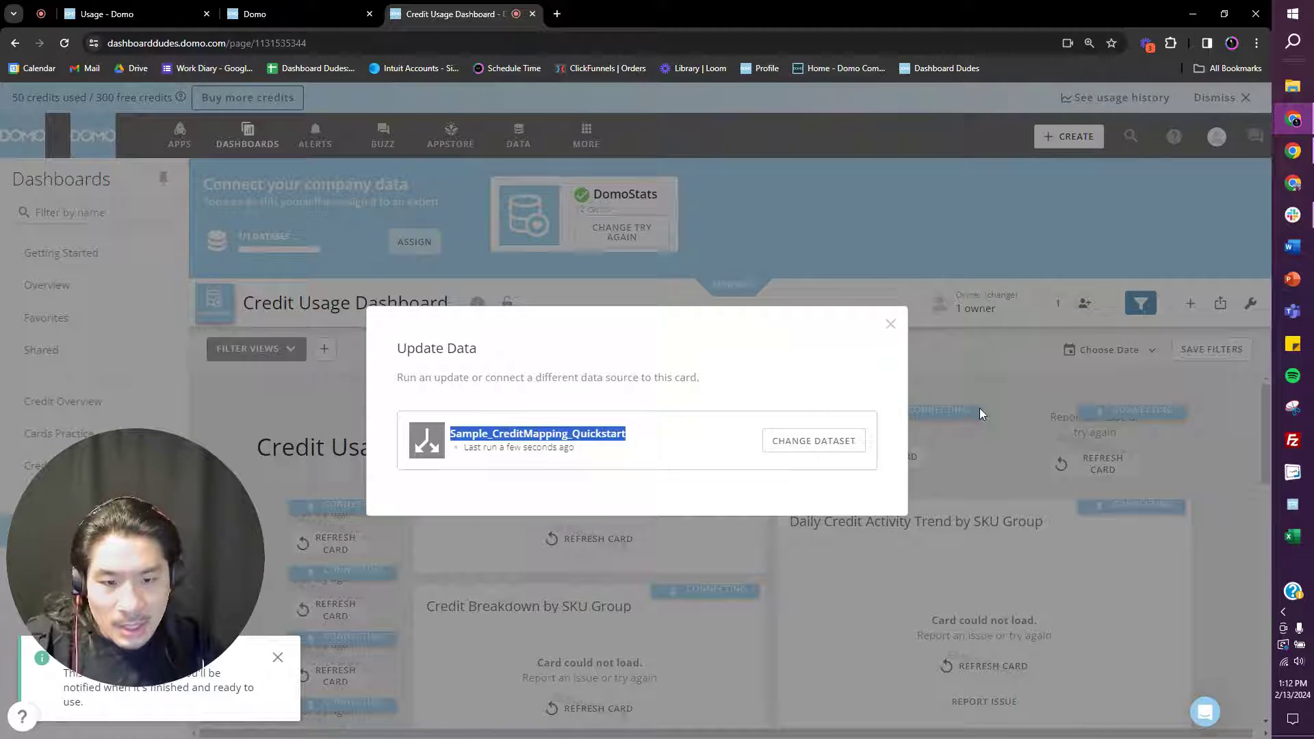
left_click(893, 326)
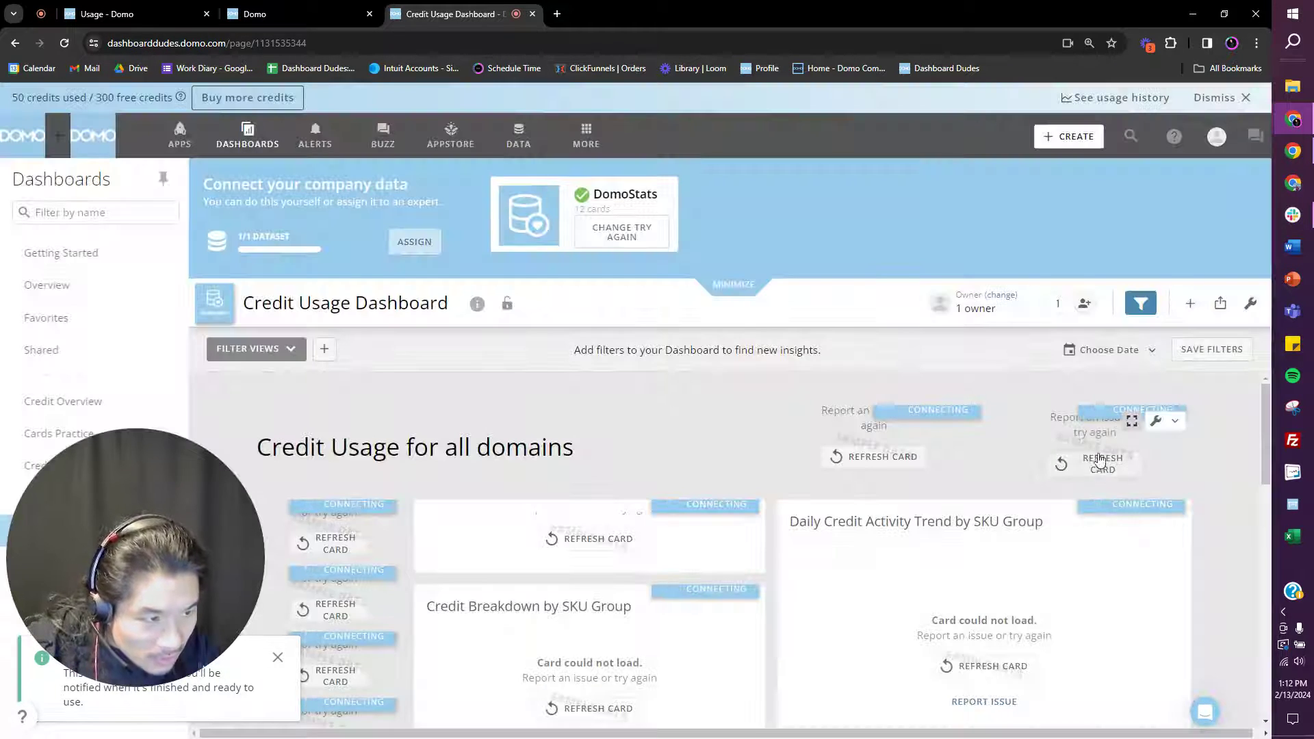
Find the Sample_CreditMapping_Quickstart dataset in DataSets and open its ETL dataflow for editing.
left_click(514, 140)
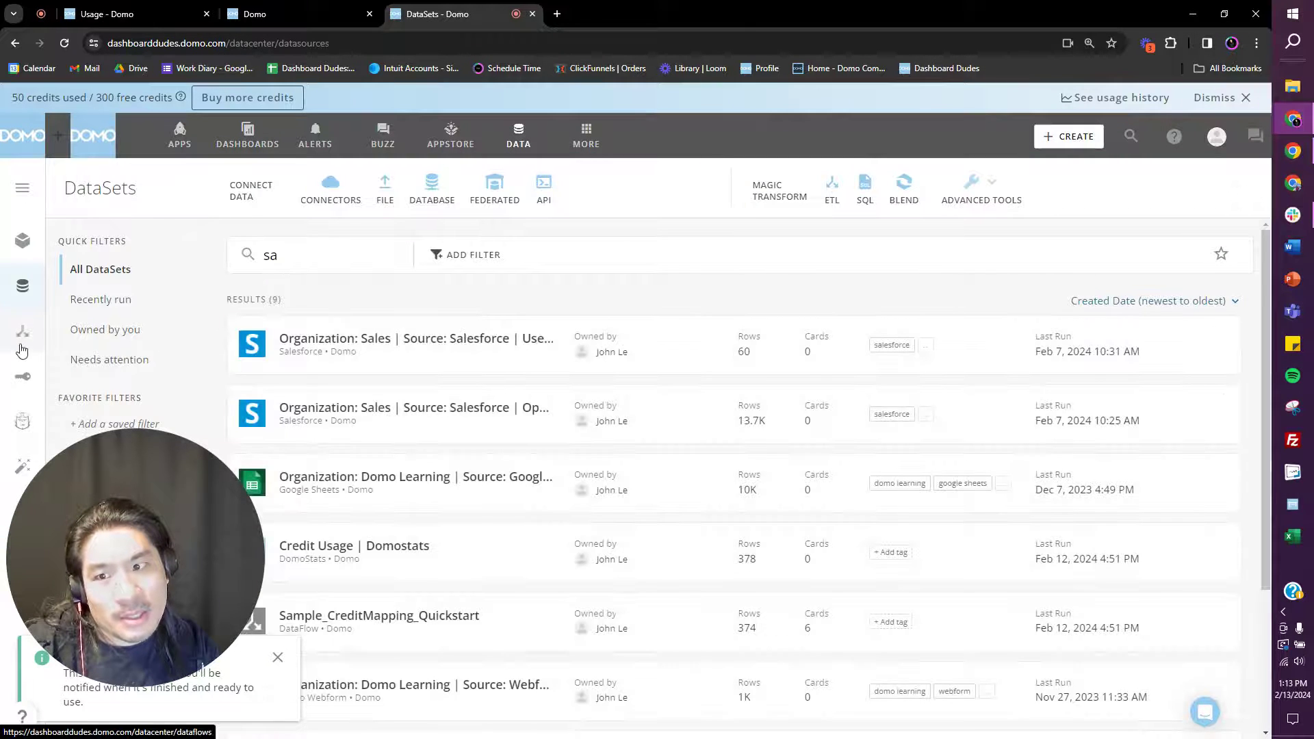
left_click(335, 258)
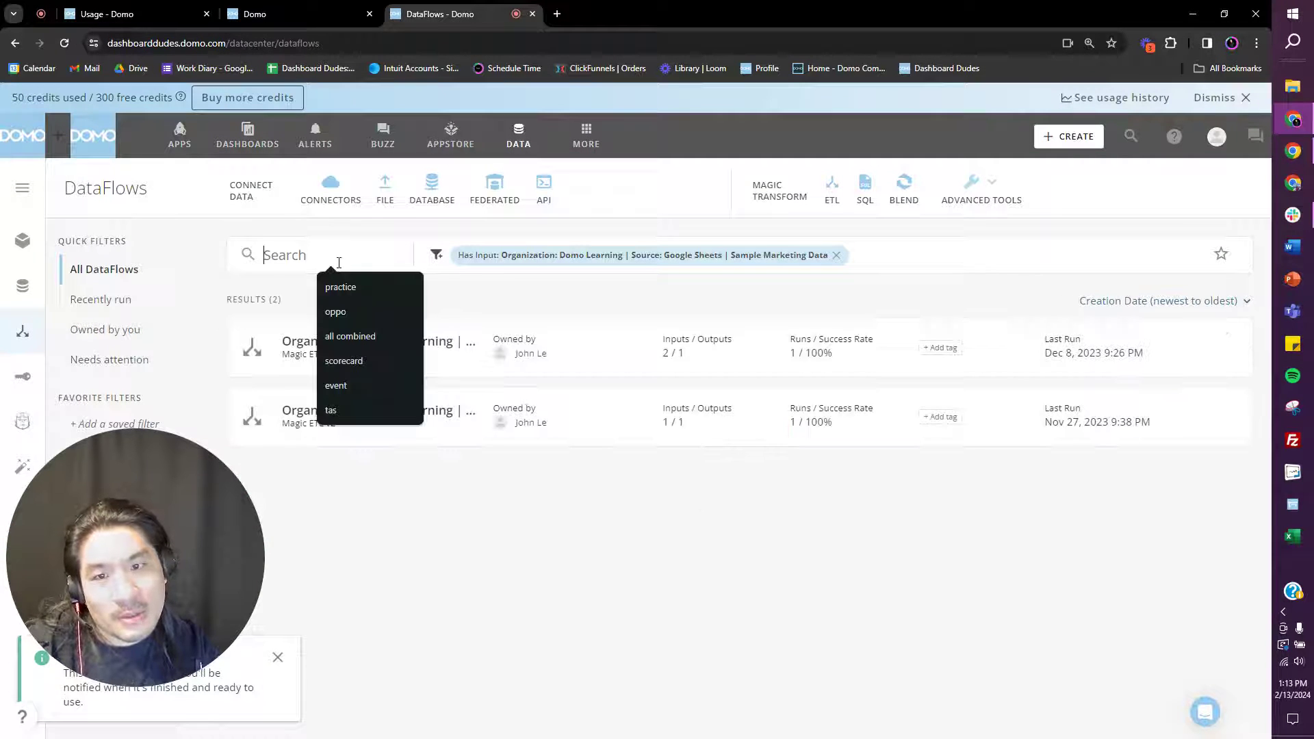
left_click(836, 255)
left_click(23, 285)
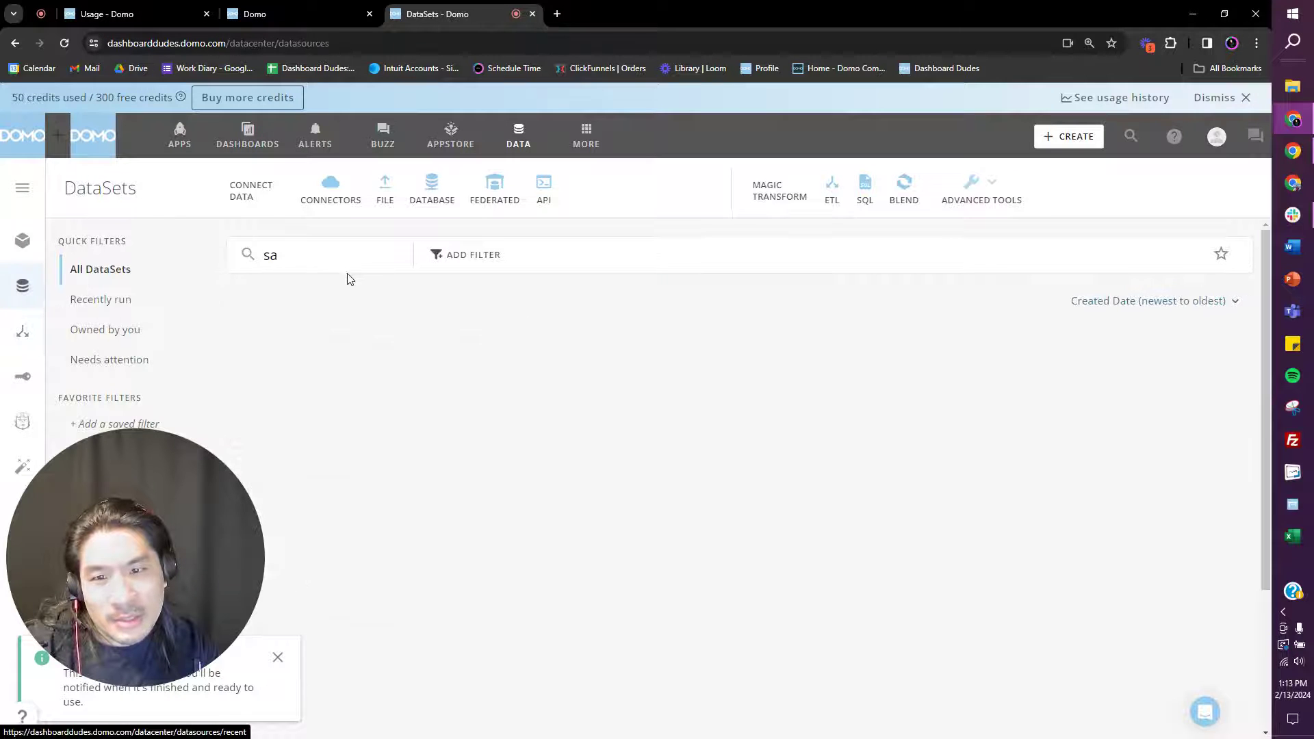
left_click(348, 258)
left_click(392, 410)
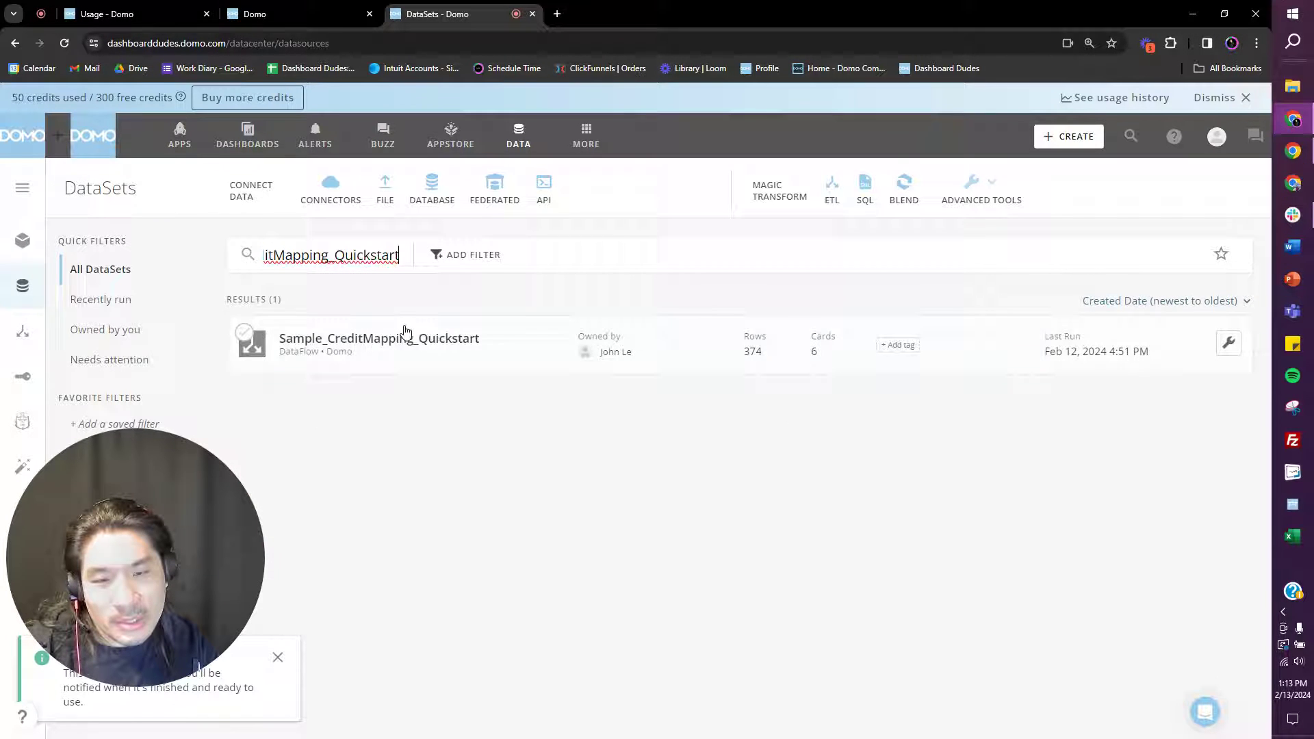
left_click(417, 346)
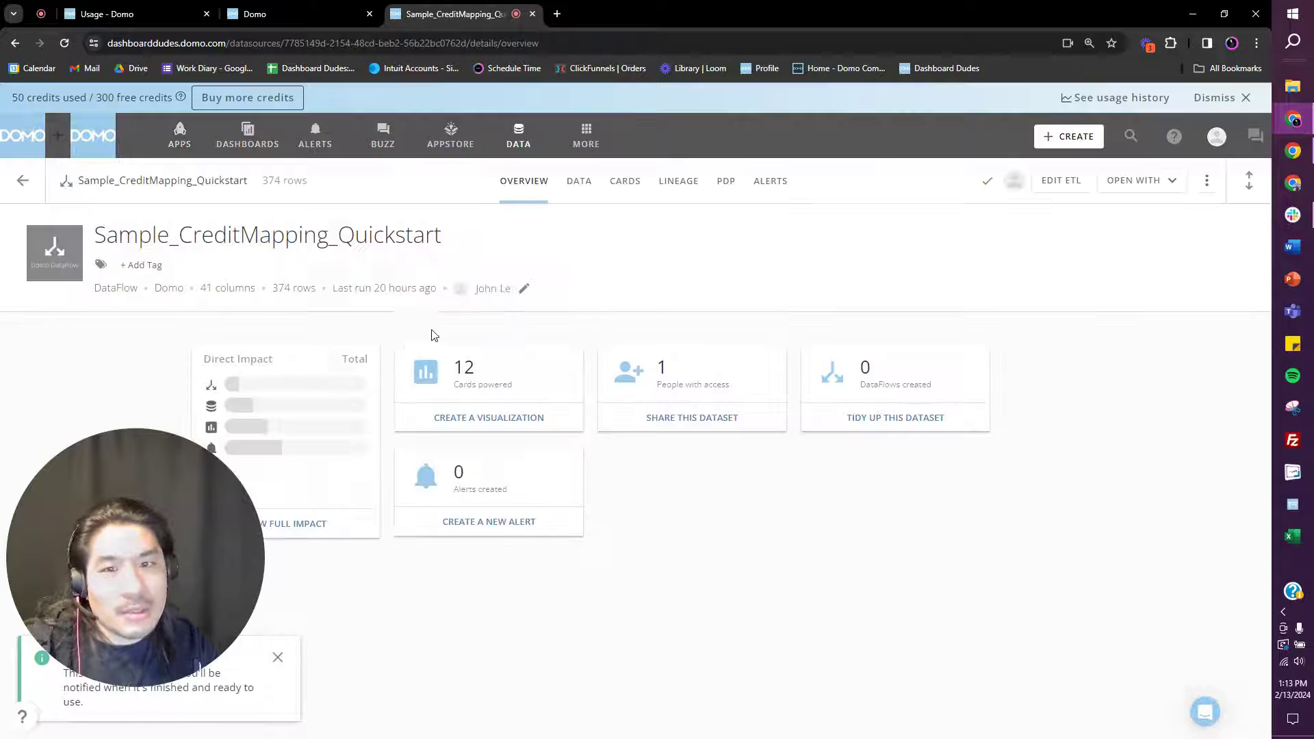
left_click(1206, 181)
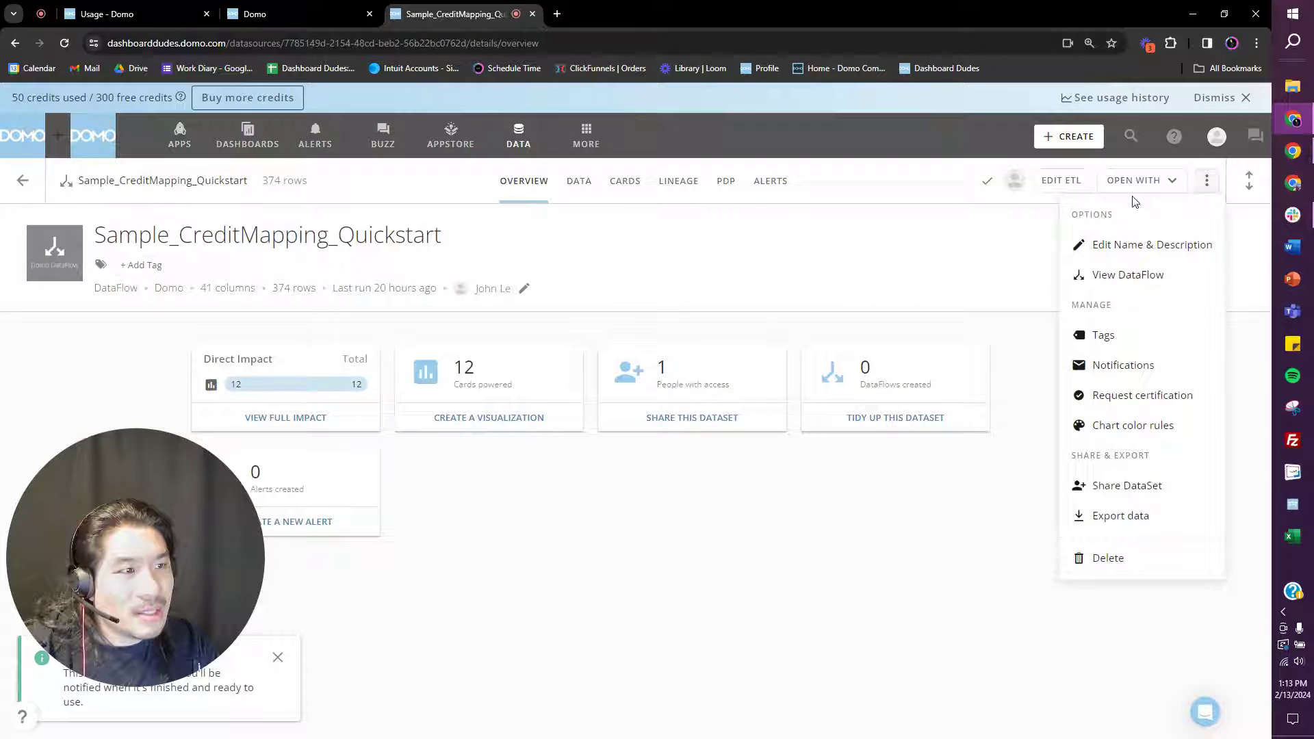
left_click(1054, 180)
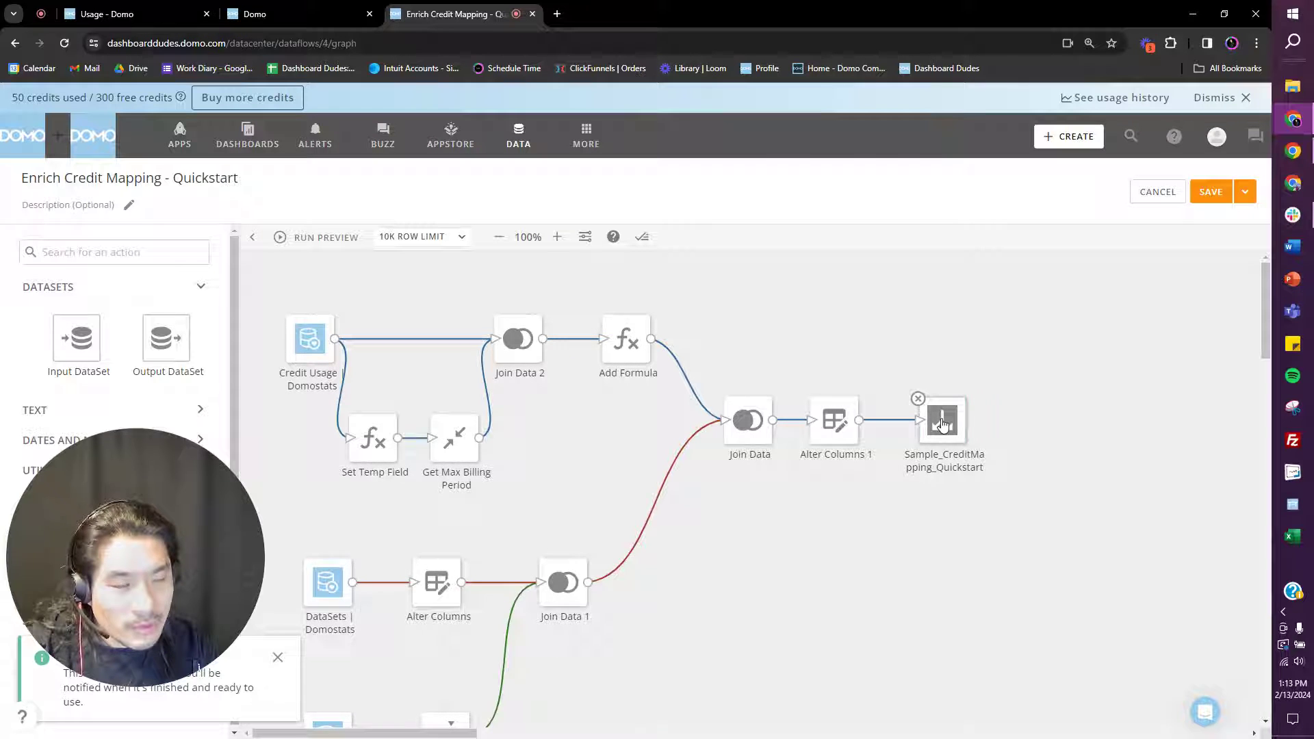
Rename the output dataset to CreditMapping_Quickstart by removing the 'Sample_' prefix.
left_click(945, 427)
left_click(394, 533)
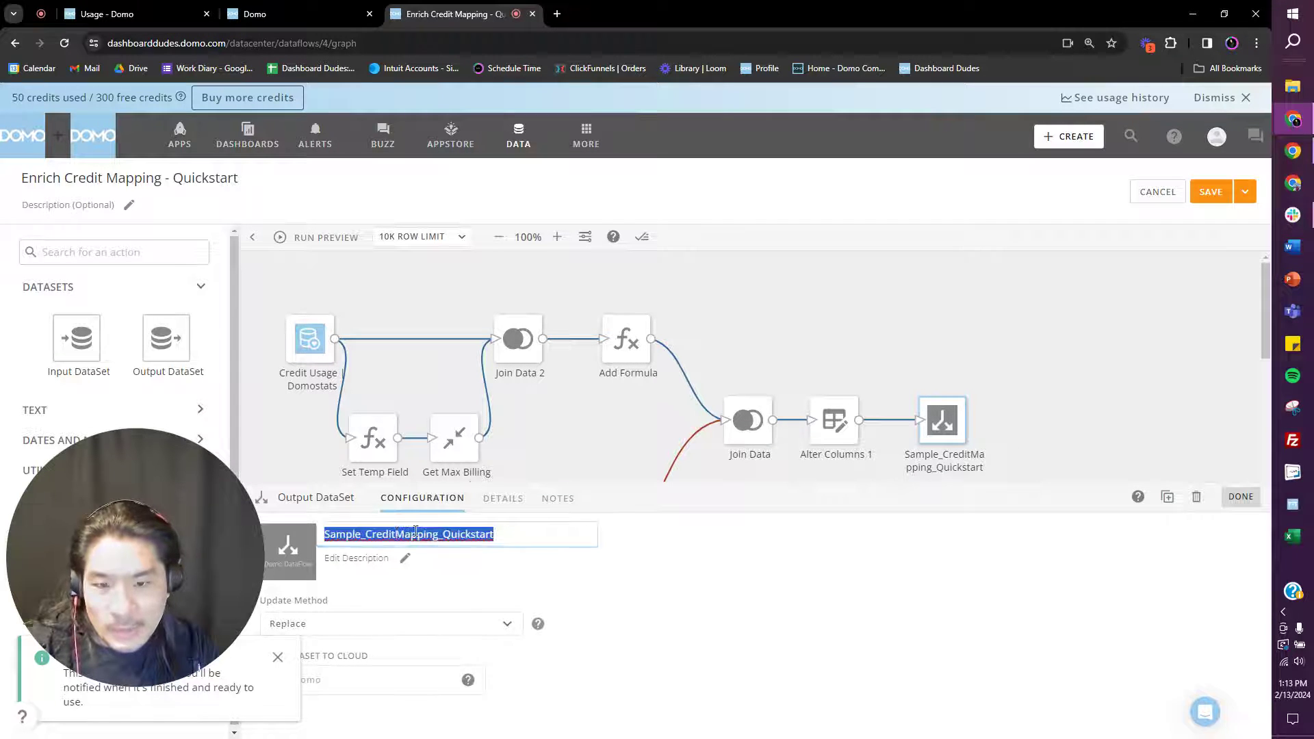
left_click(368, 535)
key("BackSpace")
key("BackSpace")
key("BackSpace")
key("BackSpace")
key("BackSpace")
key("BackSpace")
key("BackSpace")
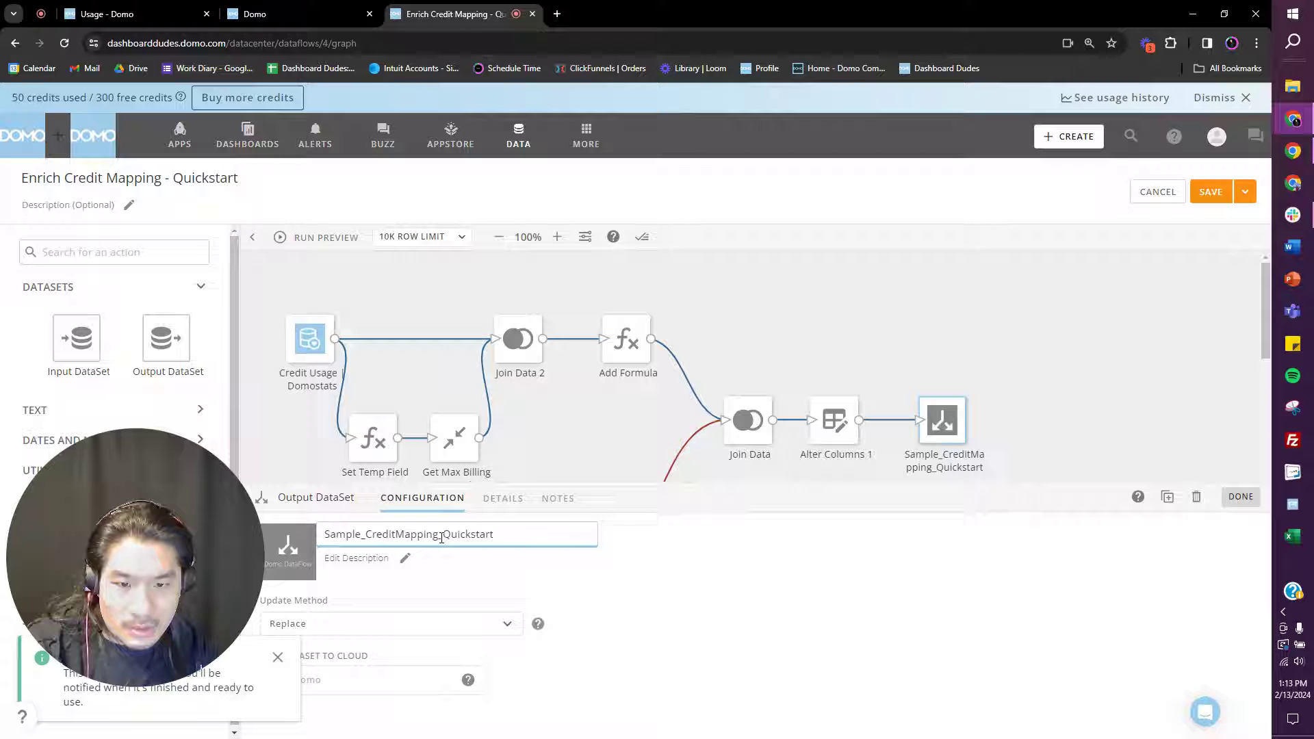
left_click(1240, 497)
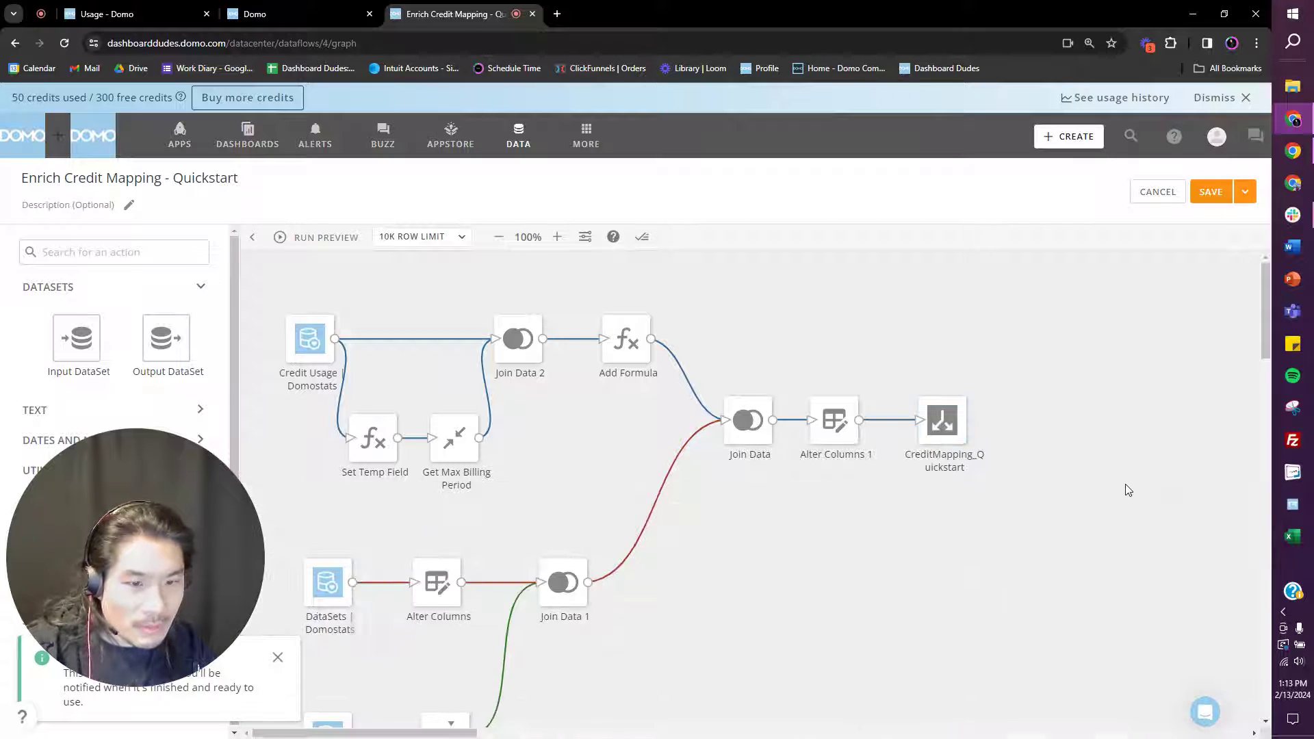
Save and run the Enrich Credit Mapping - Quickstart dataflow.
scroll(1125, 484, "down", 2)
scroll(1140, 462, "up", 2)
left_click(1247, 198)
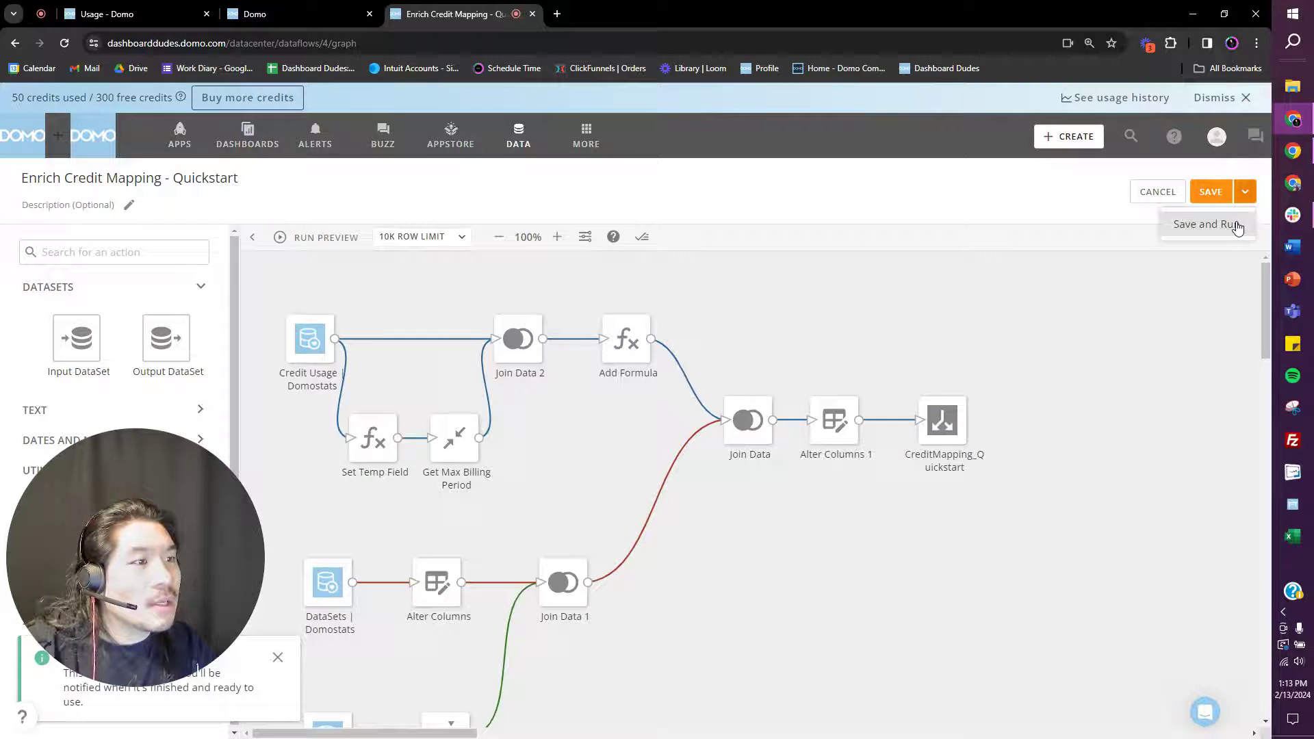
left_click(1236, 225)
left_click(1004, 614)
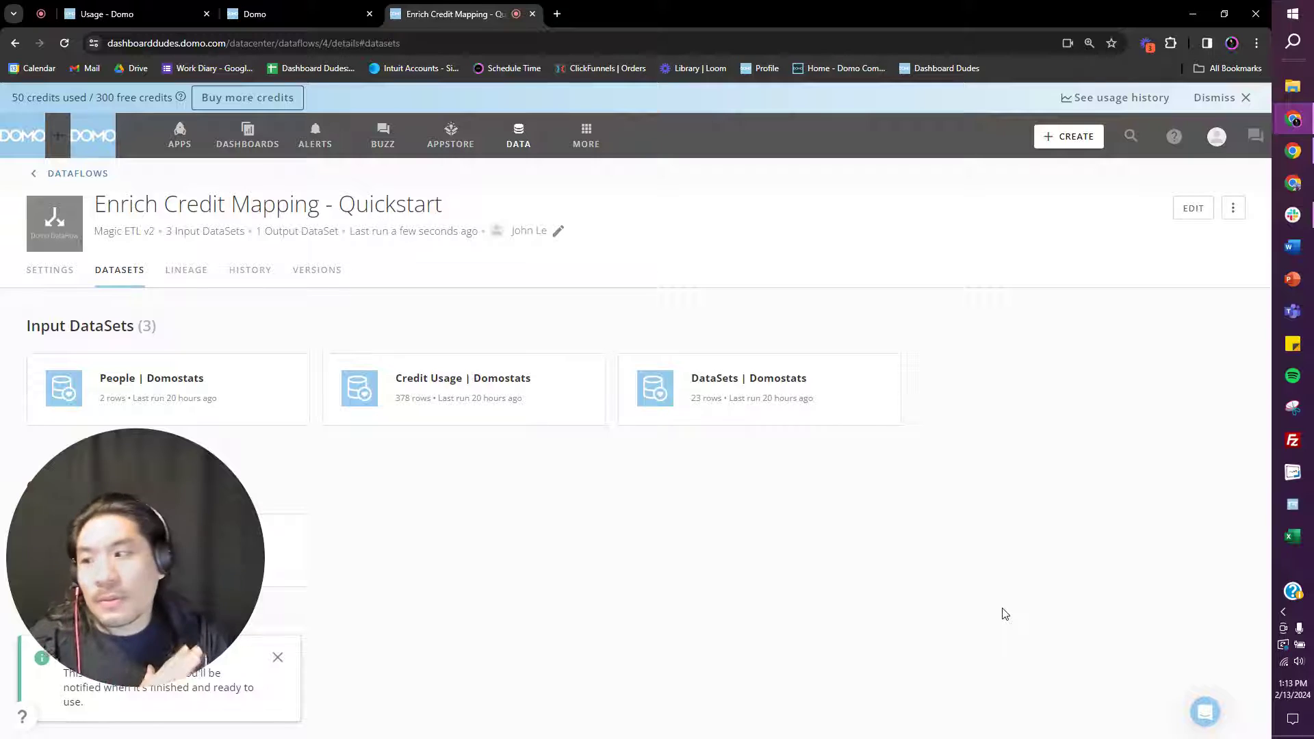
Review the Credit Usage Dashboard's 335.11 total credits charts and Detailed Data table.
left_click(264, 133)
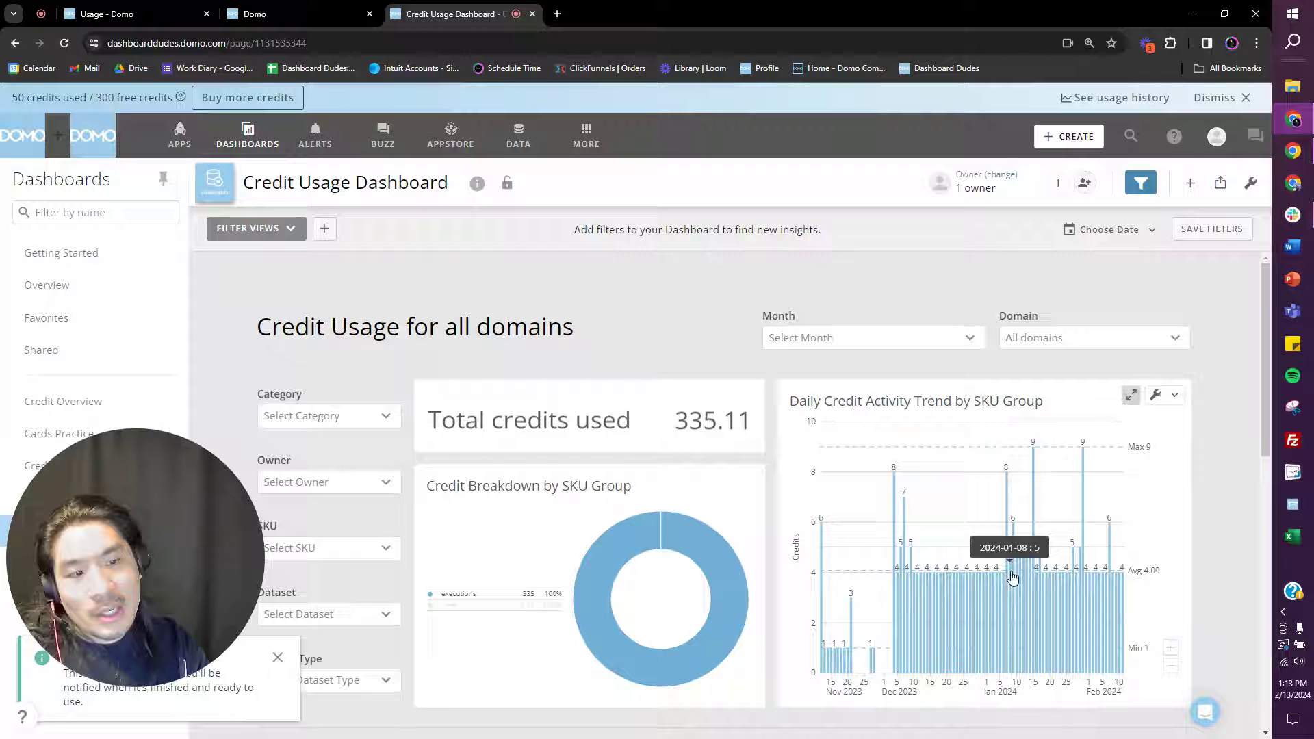
scroll(955, 534, "down", 5)
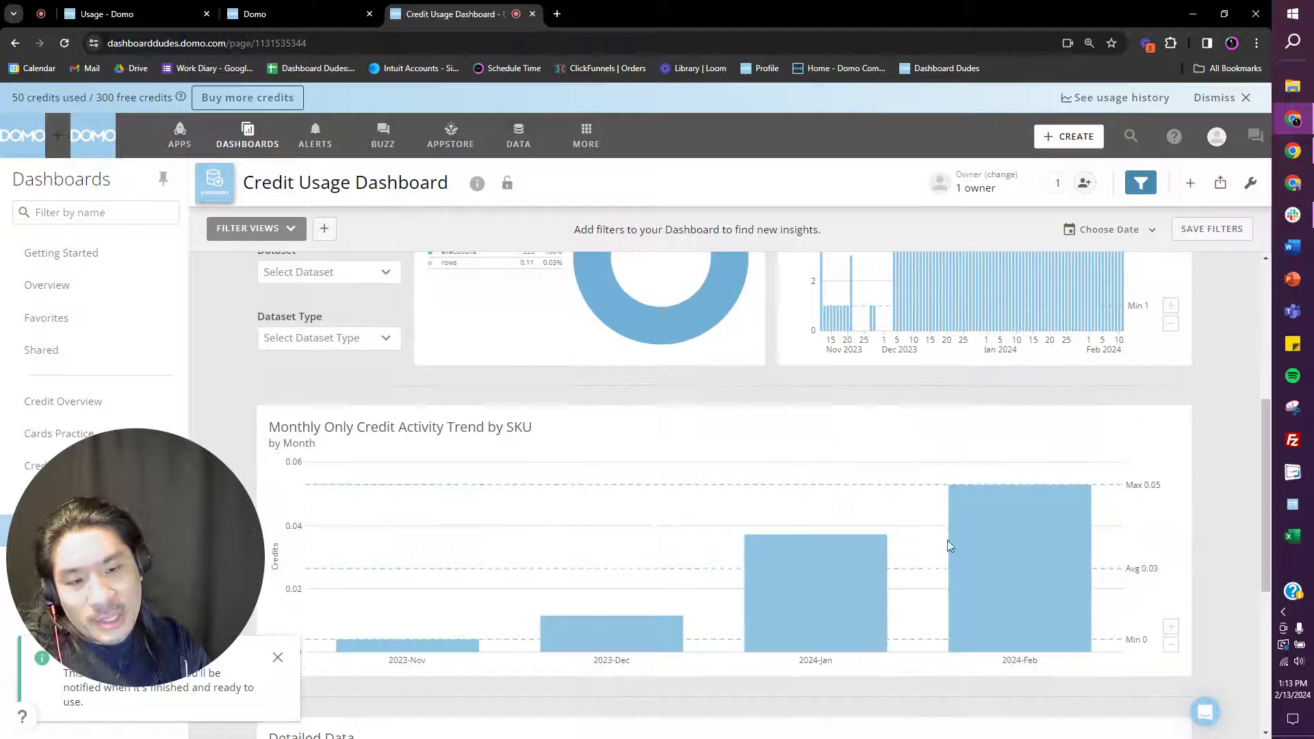
scroll(786, 557, "up", 5)
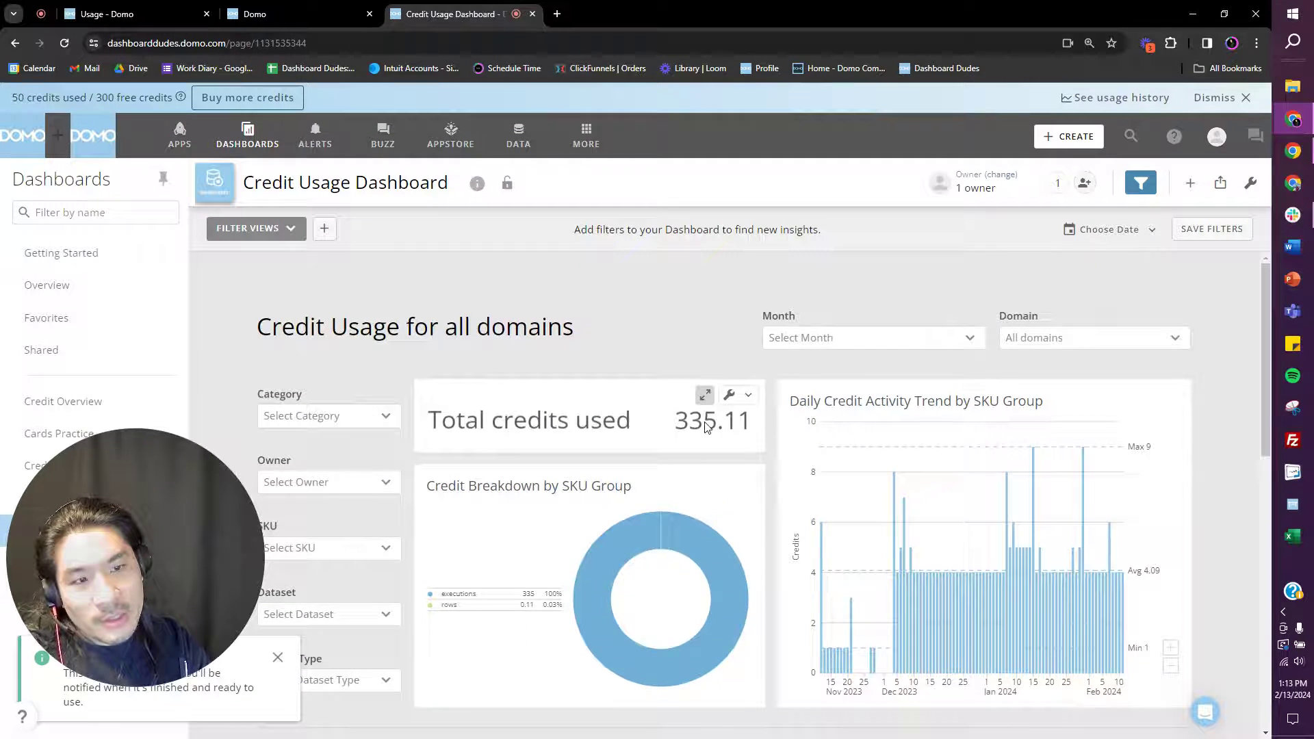
scroll(1206, 422, "down", 6)
scroll(1206, 423, "down", 2)
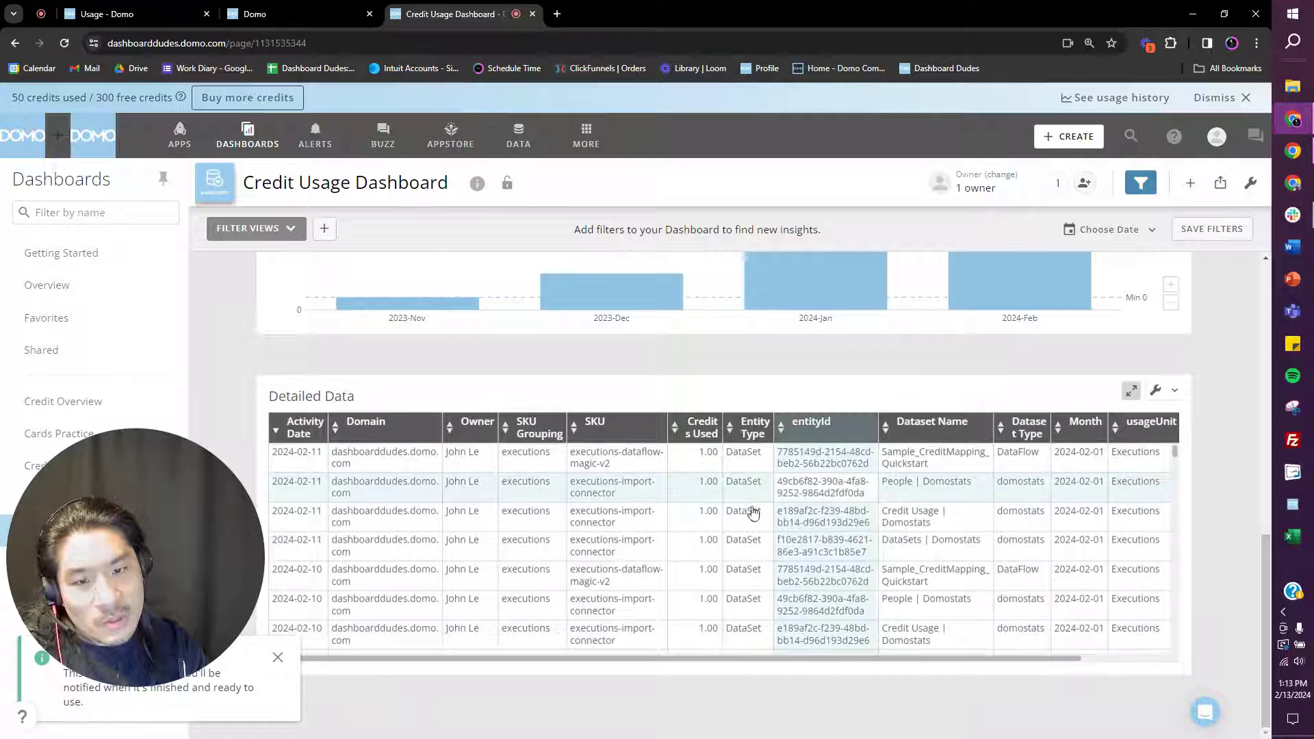
left_click_drag(642, 662, 801, 669)
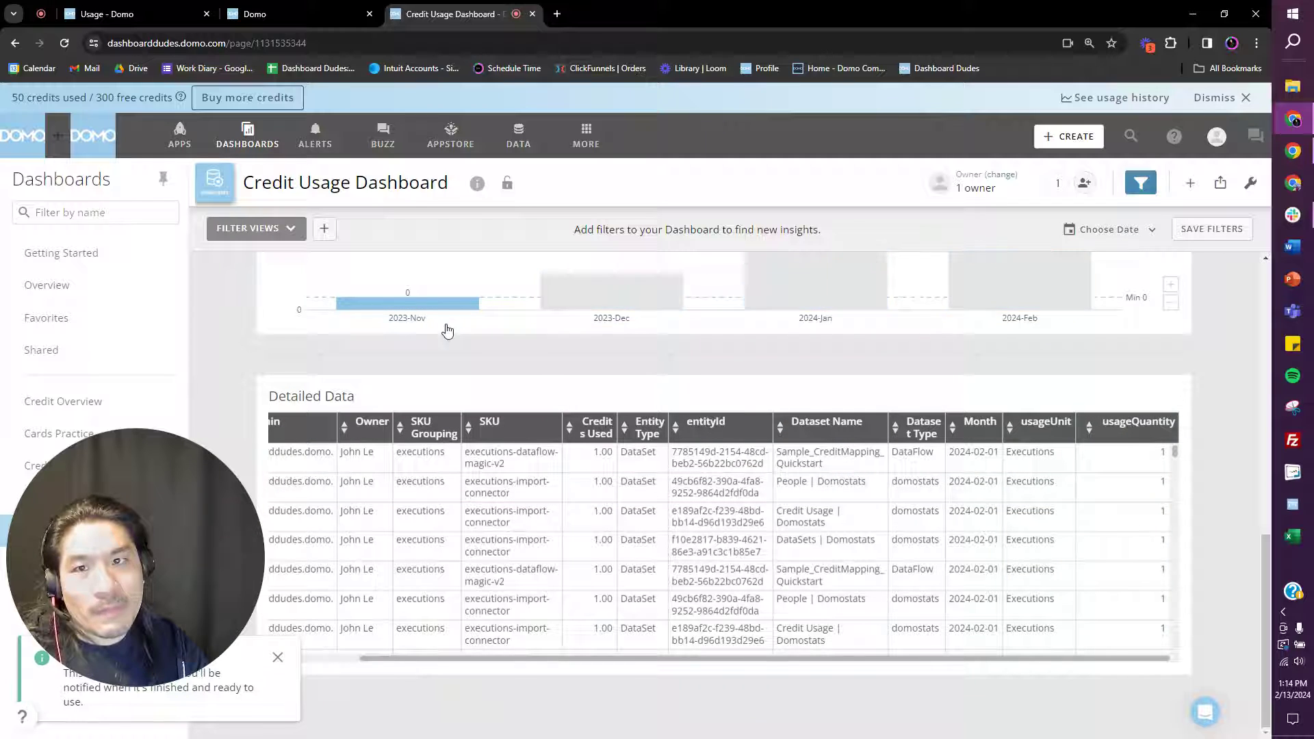
In a new tab, load Schedule Time, then browse the Dashboard Dudes Pantry Domo Help playlist.
left_click(557, 14)
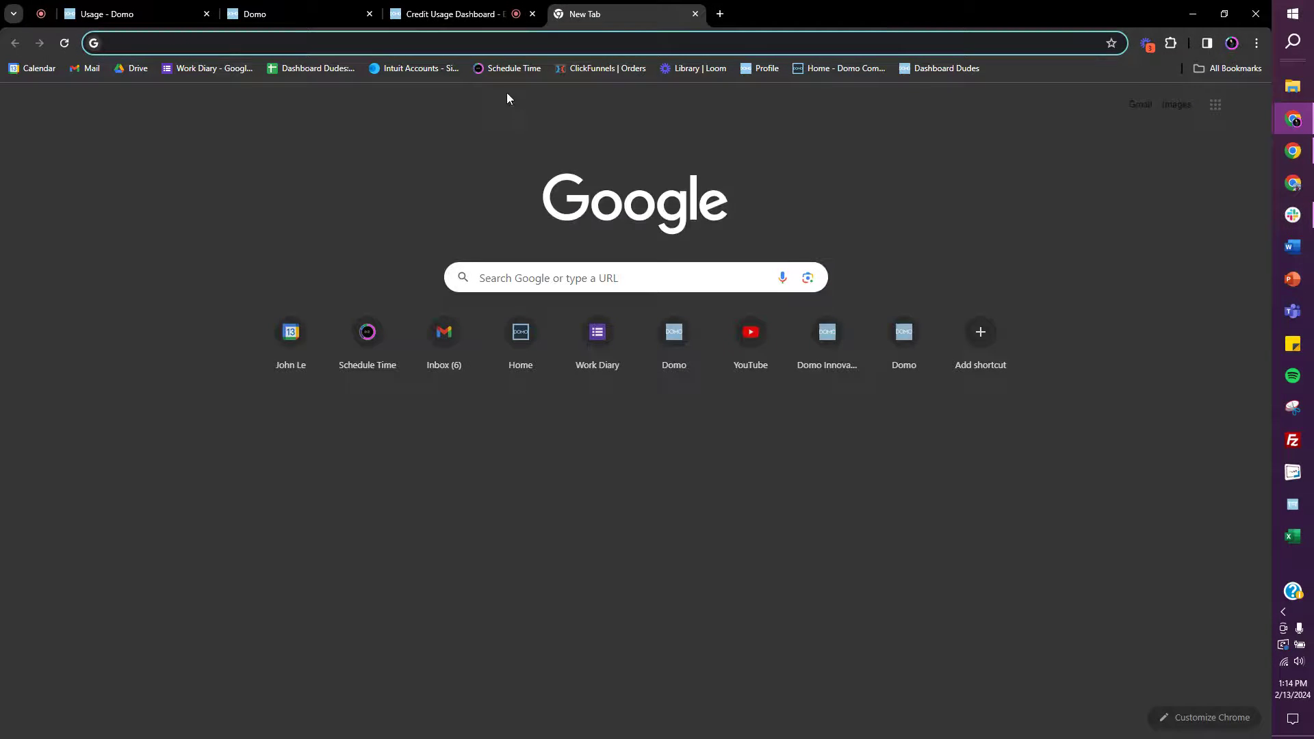
left_click(503, 69)
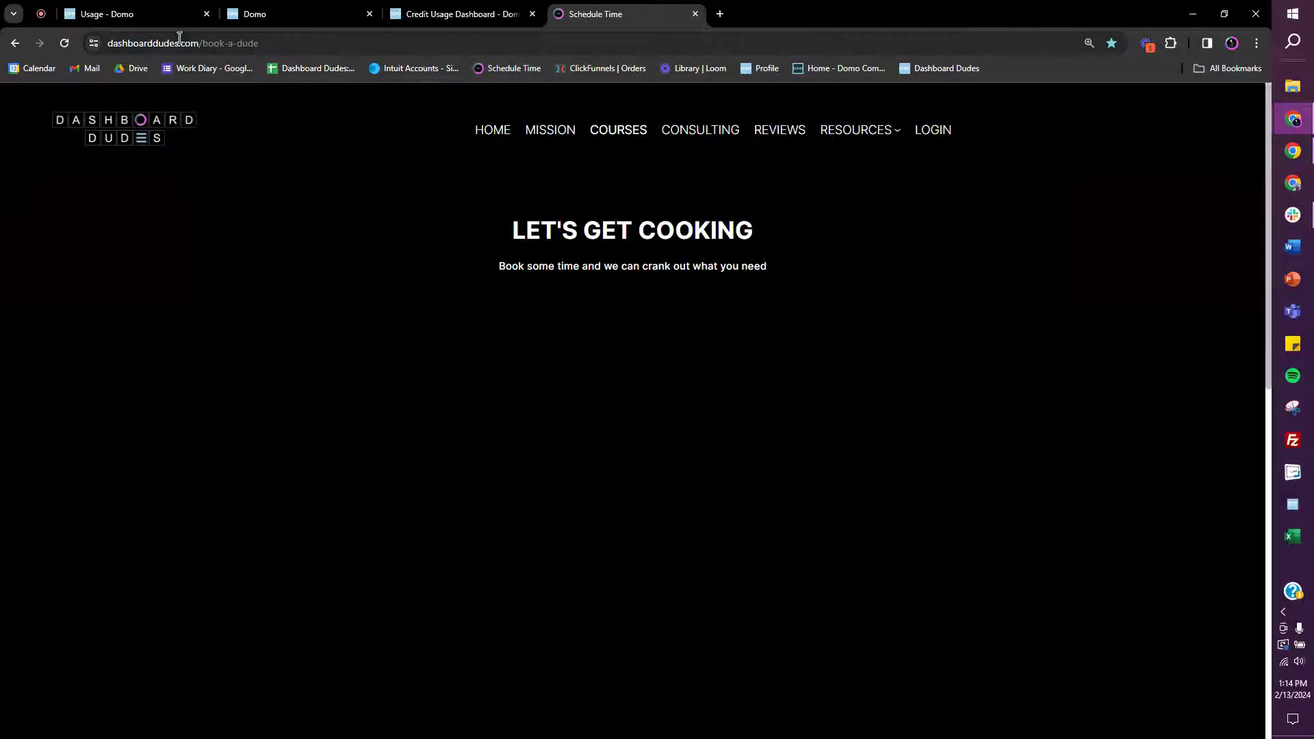
left_click(501, 133)
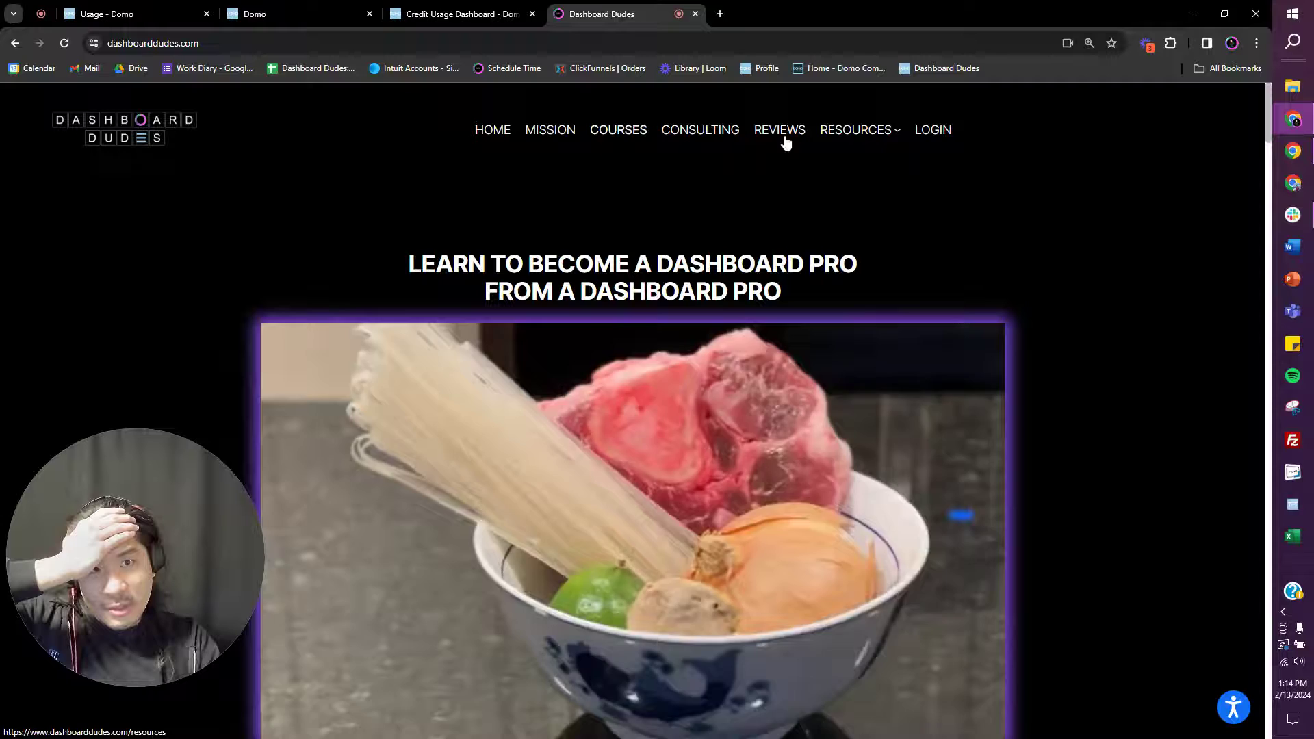
mouse_move(876, 135)
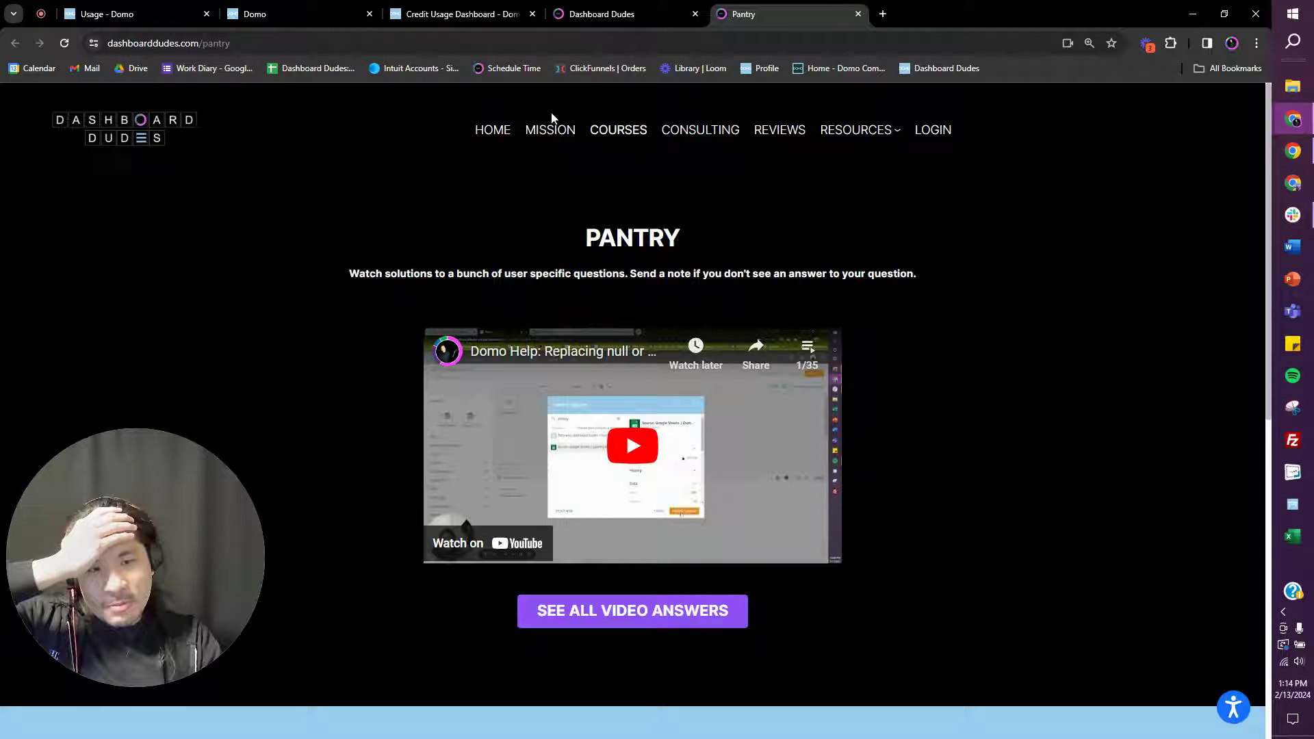
left_click(814, 351)
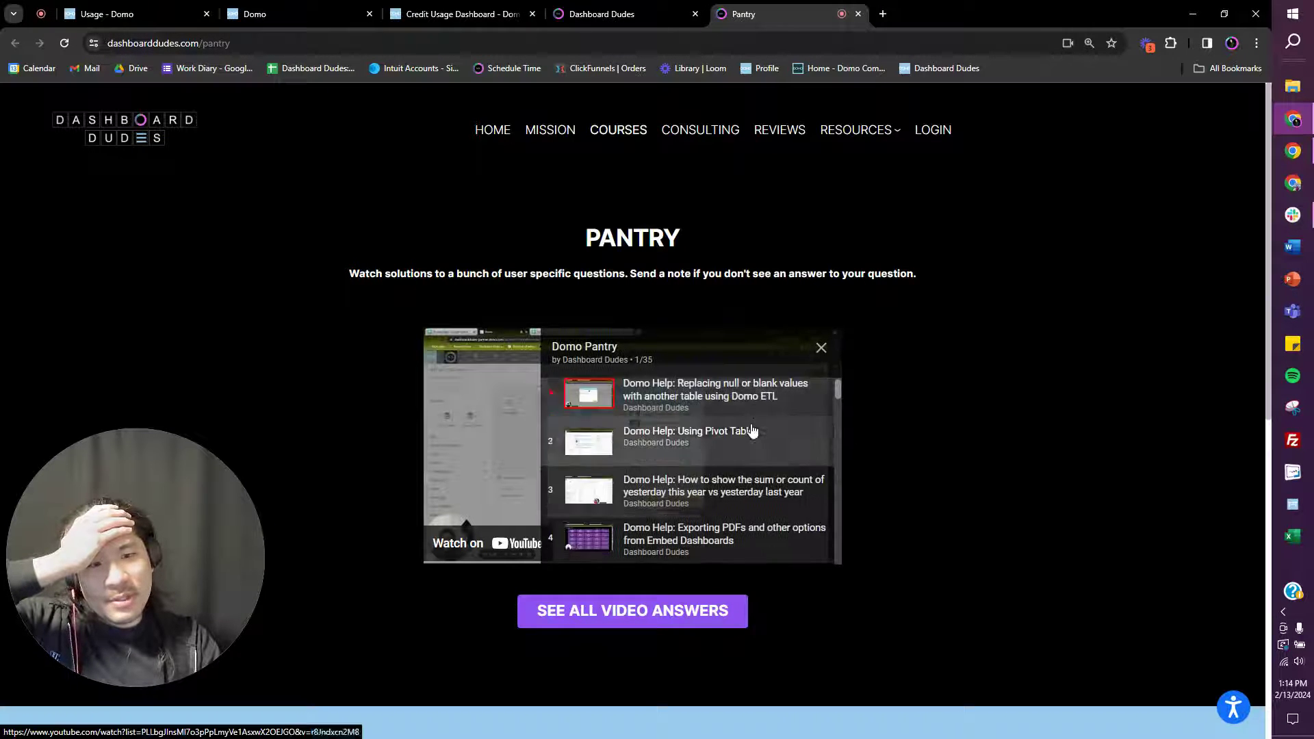
scroll(751, 431, "down", 12)
scroll(752, 436, "down", 6)
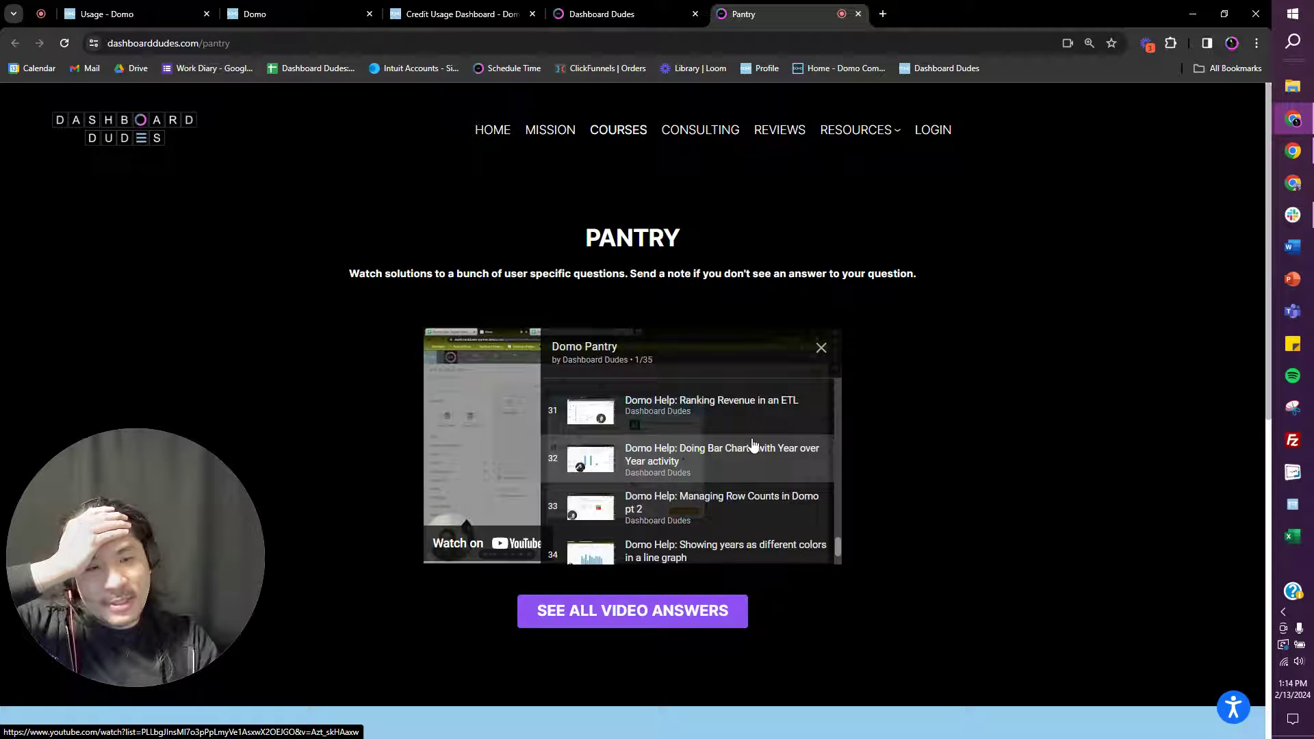